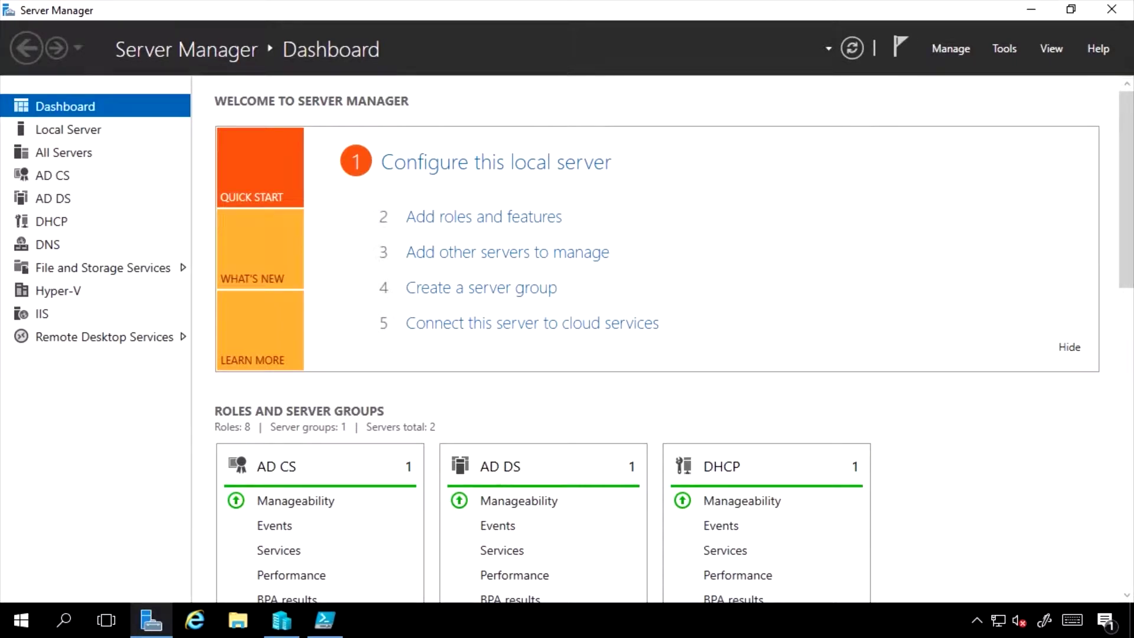
Run the Add Roles and Features wizard to the Features page for savdalhv07.savilltech.net
click(952, 47)
click(963, 73)
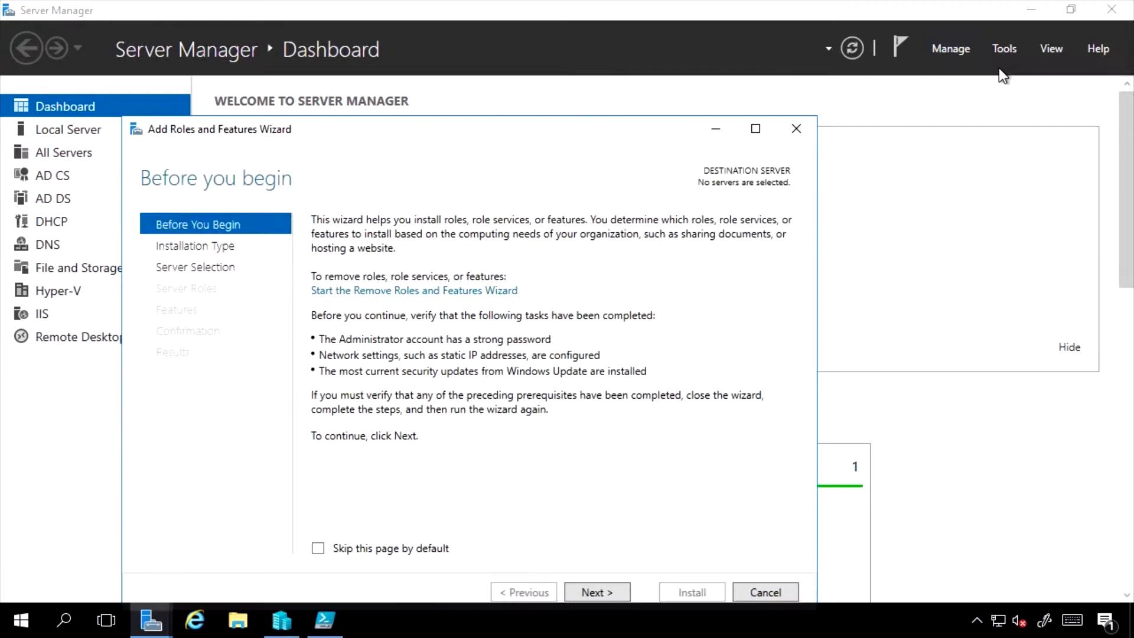
click(601, 593)
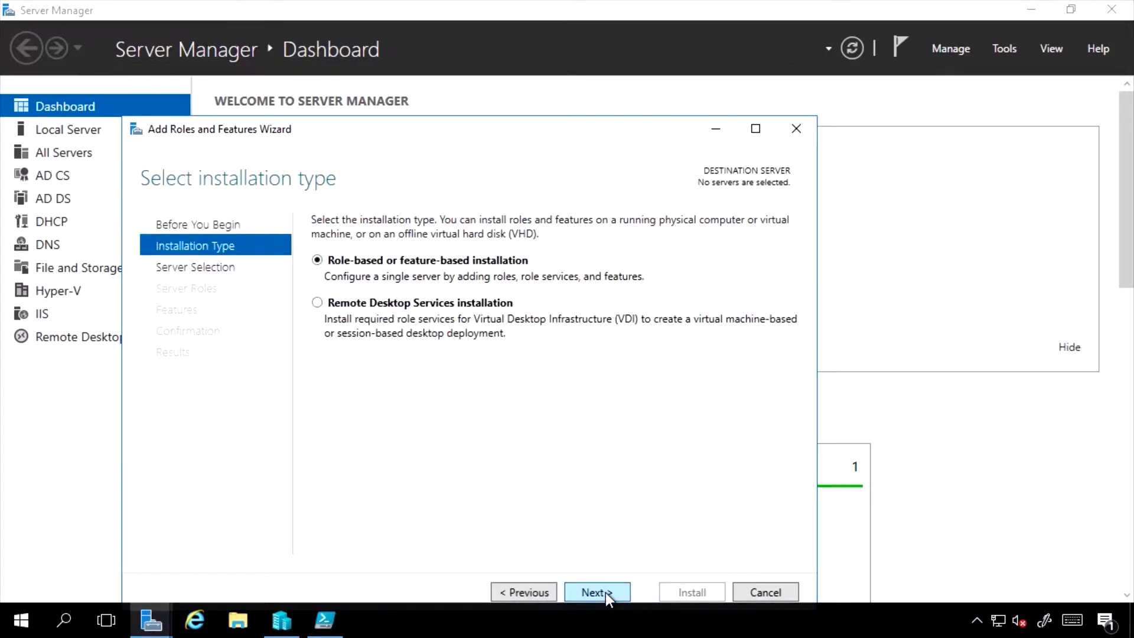
drag(476, 121, 524, 78)
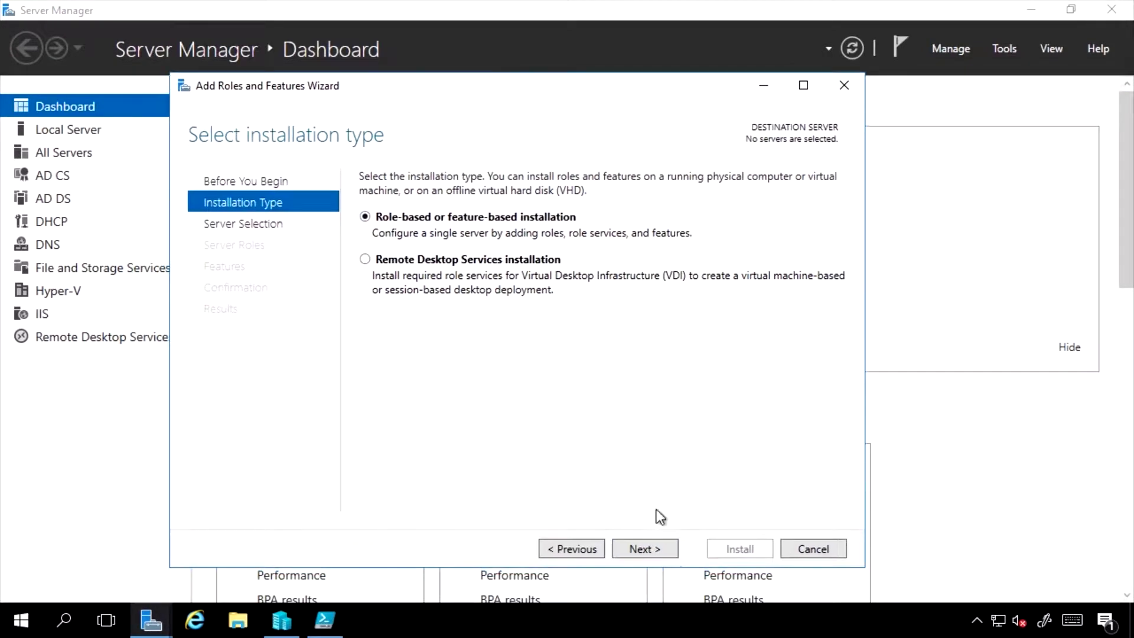
click(655, 556)
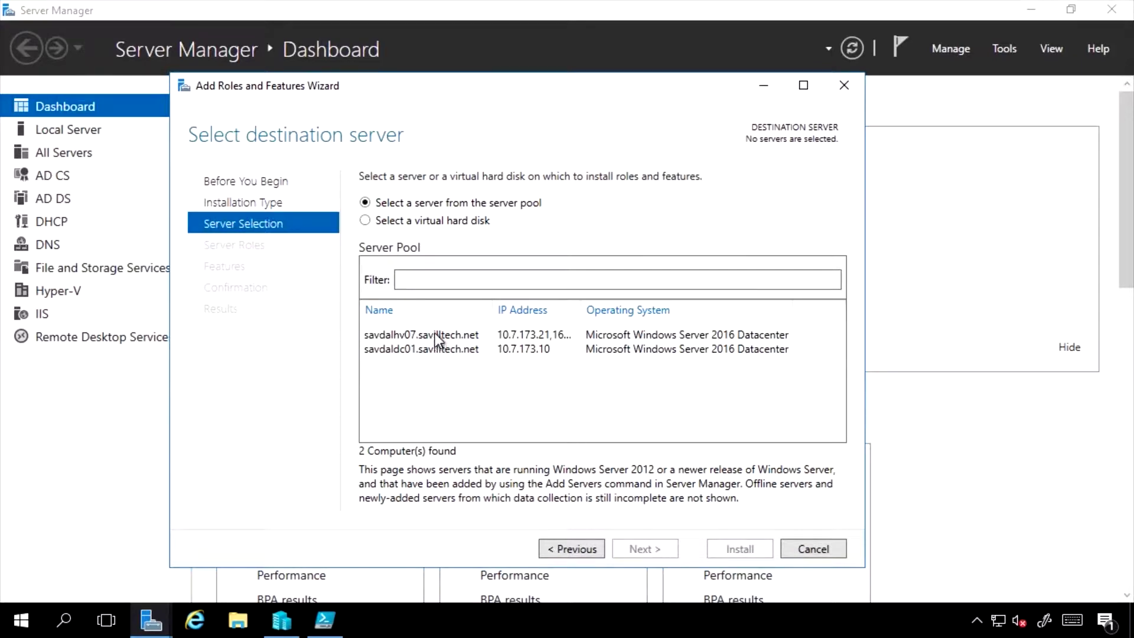
click(434, 333)
click(638, 550)
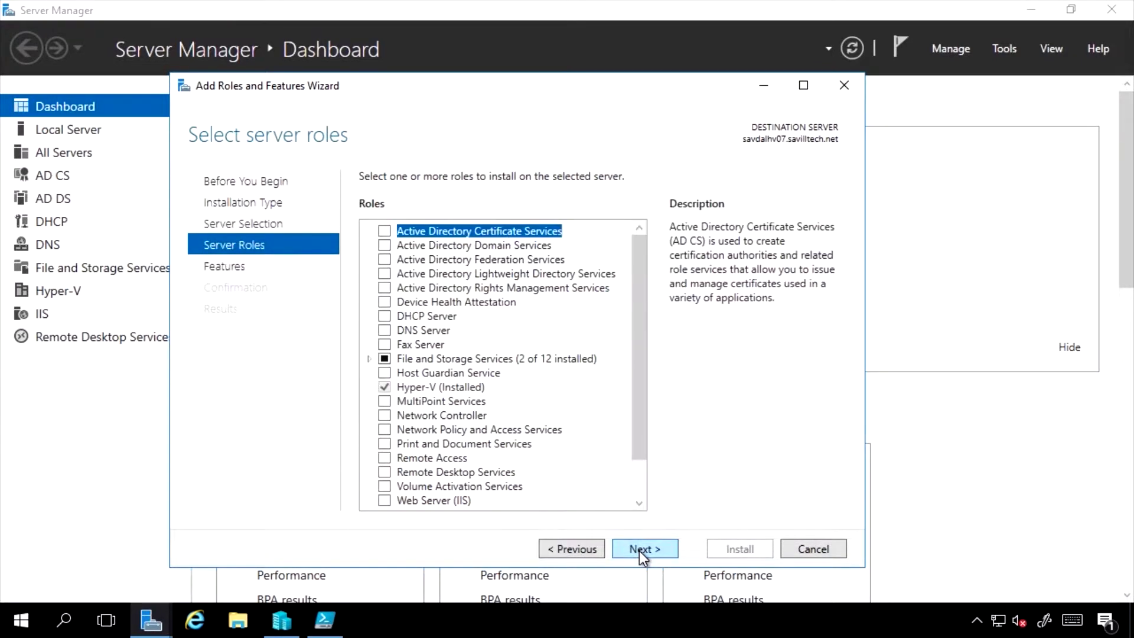
click(640, 551)
Expand Windows Defender Features to inspect its components, then close the wizard without installing
drag(644, 292, 650, 499)
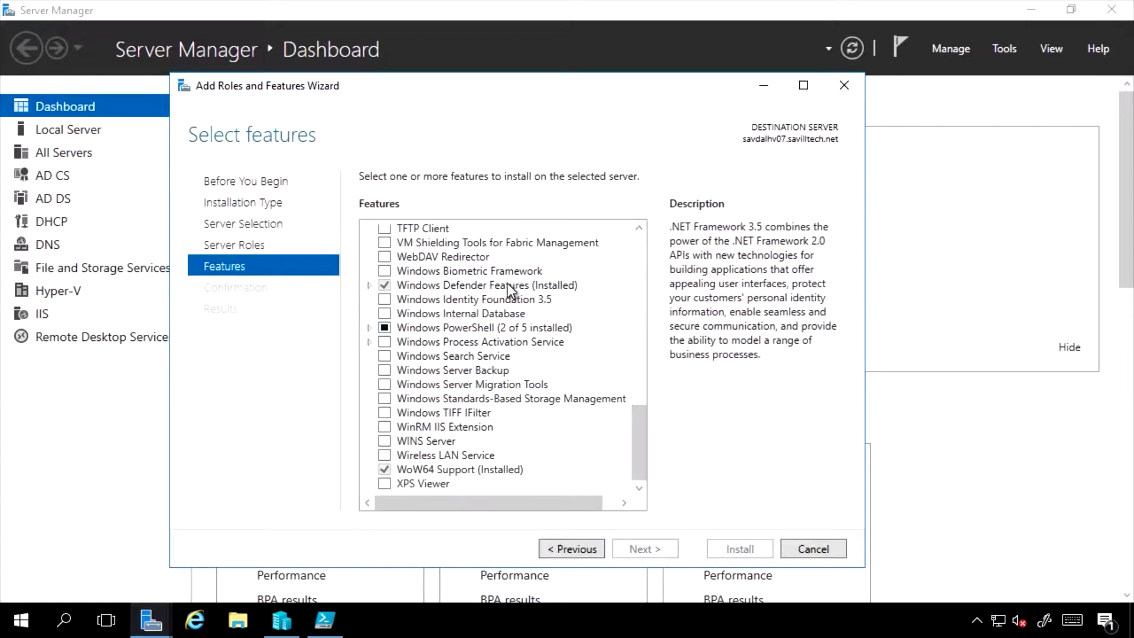
click(369, 285)
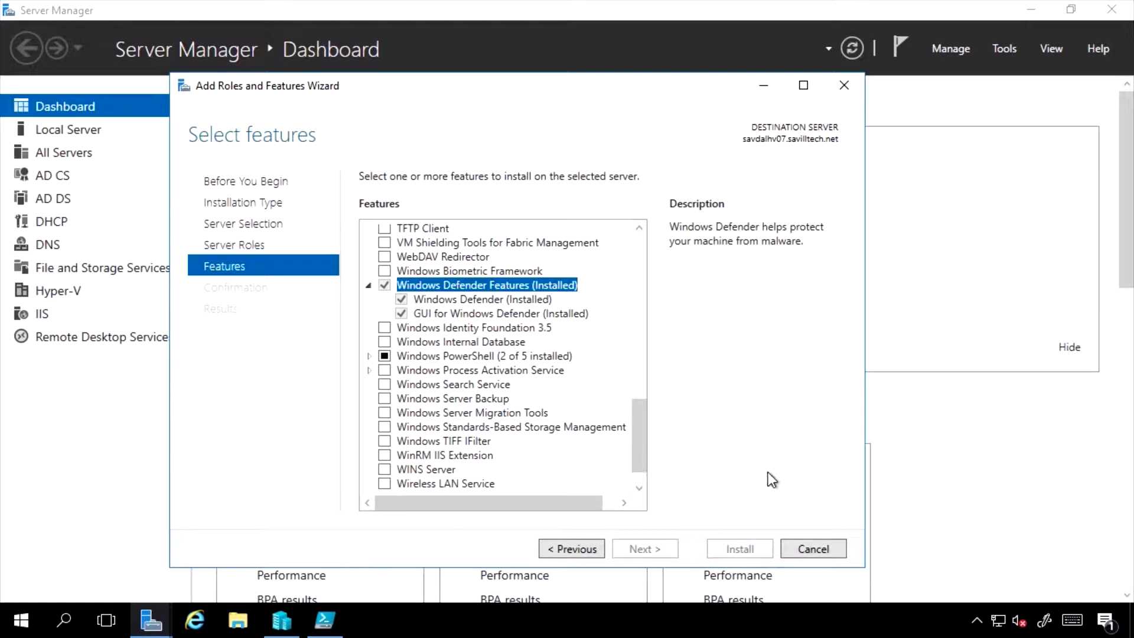
click(813, 549)
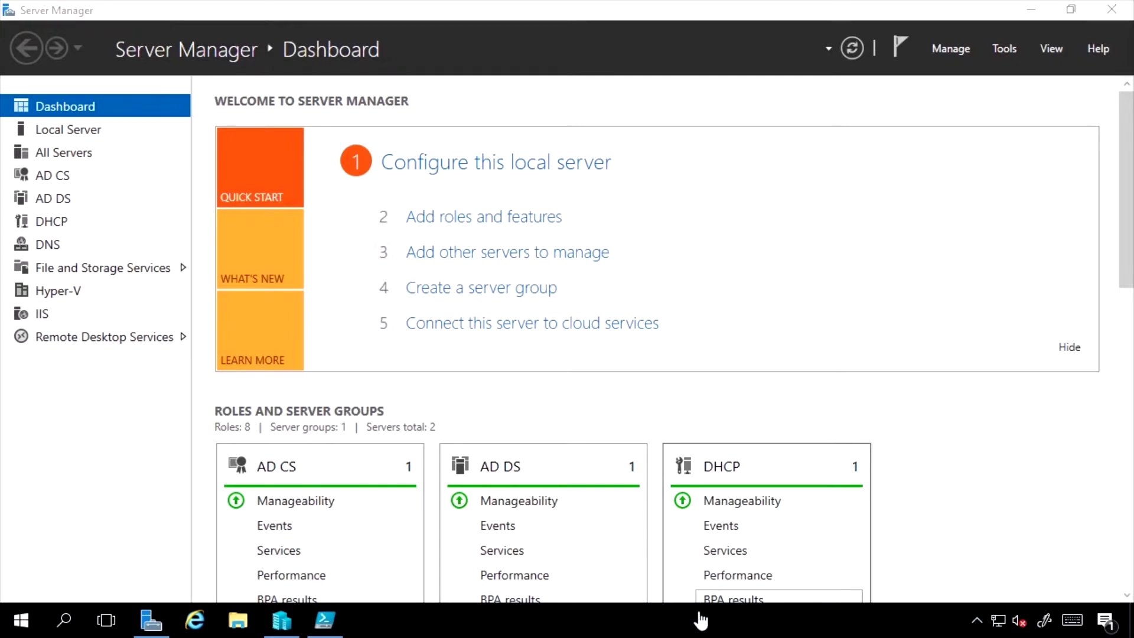
Launch Windows Defender via a 'def' Start search and turn on cloud protection and sample submission
key(super)
text(def)
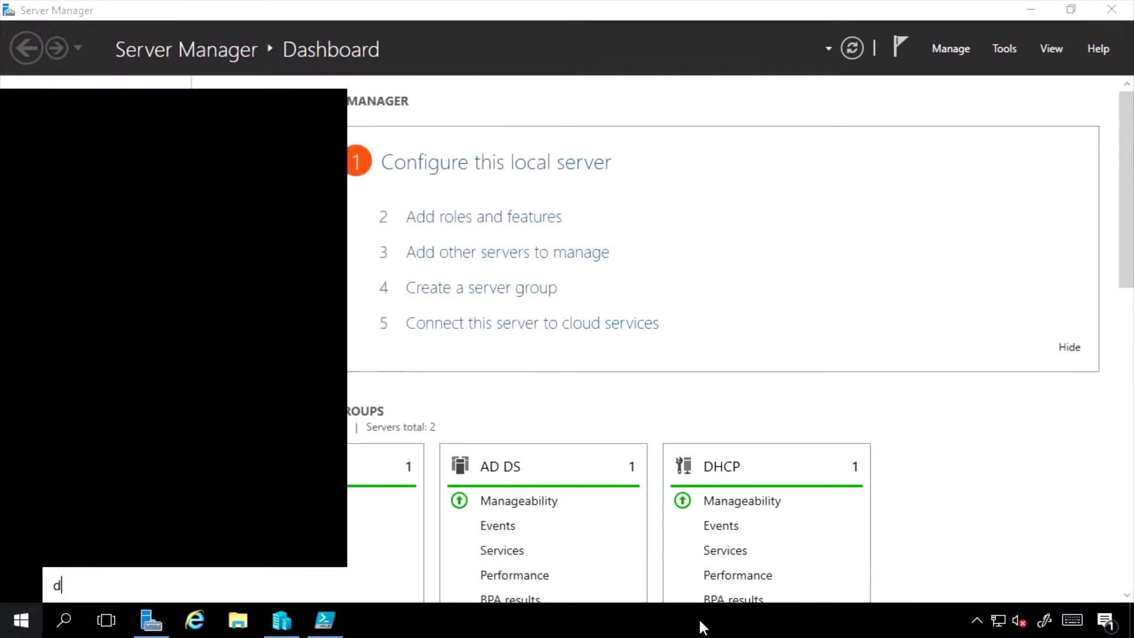
click(130, 221)
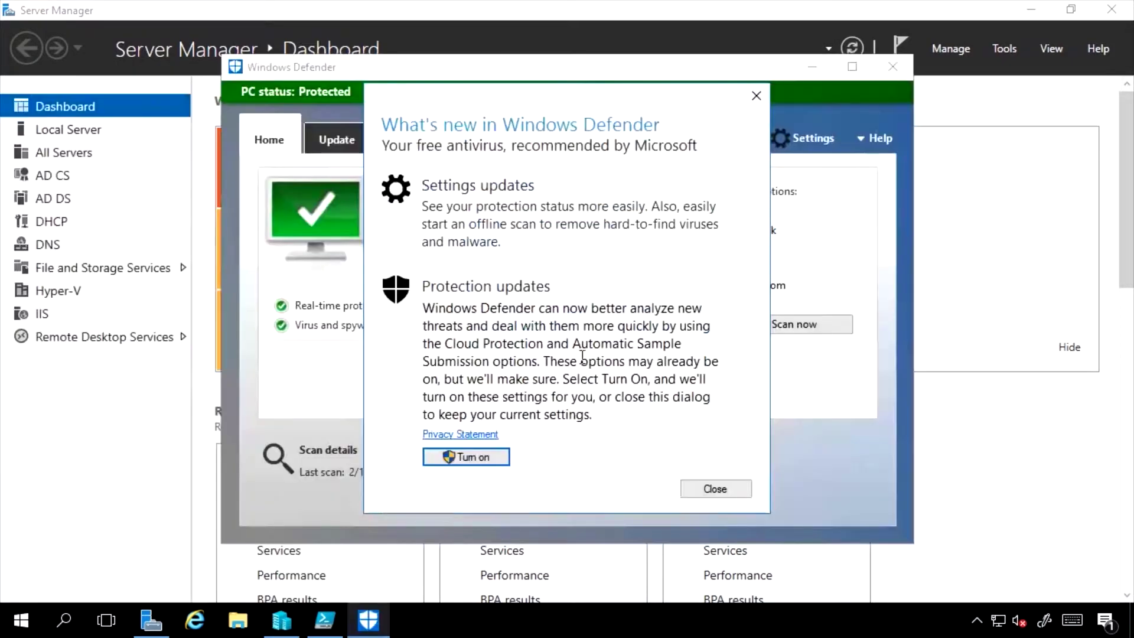
click(455, 462)
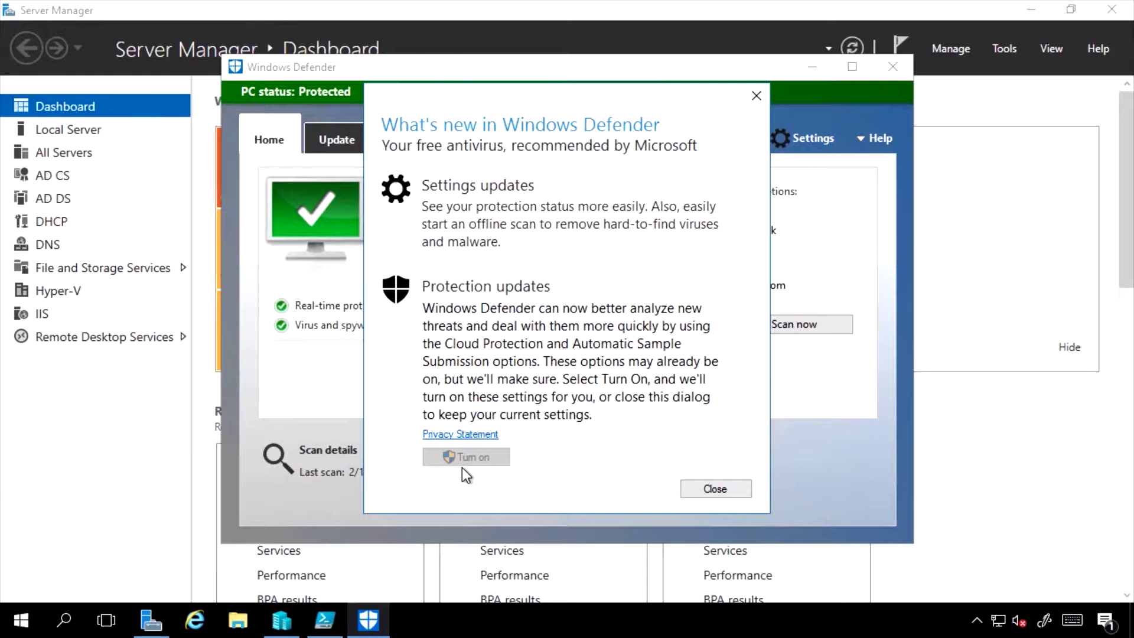
click(712, 491)
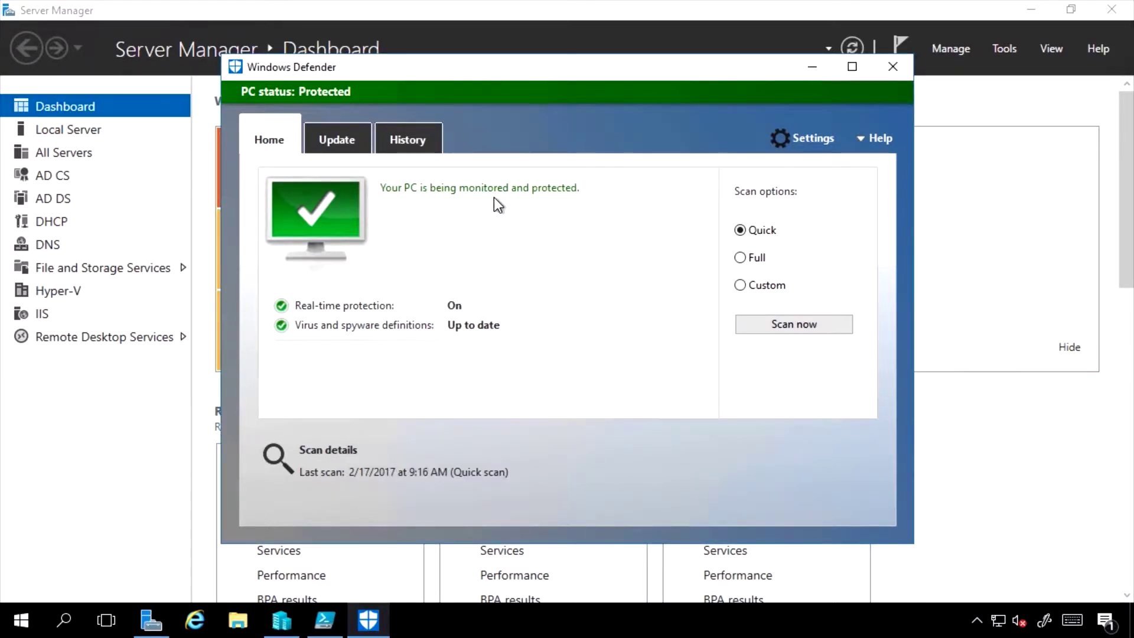
Review the Update and History tabs, then return to the Home status page
click(338, 141)
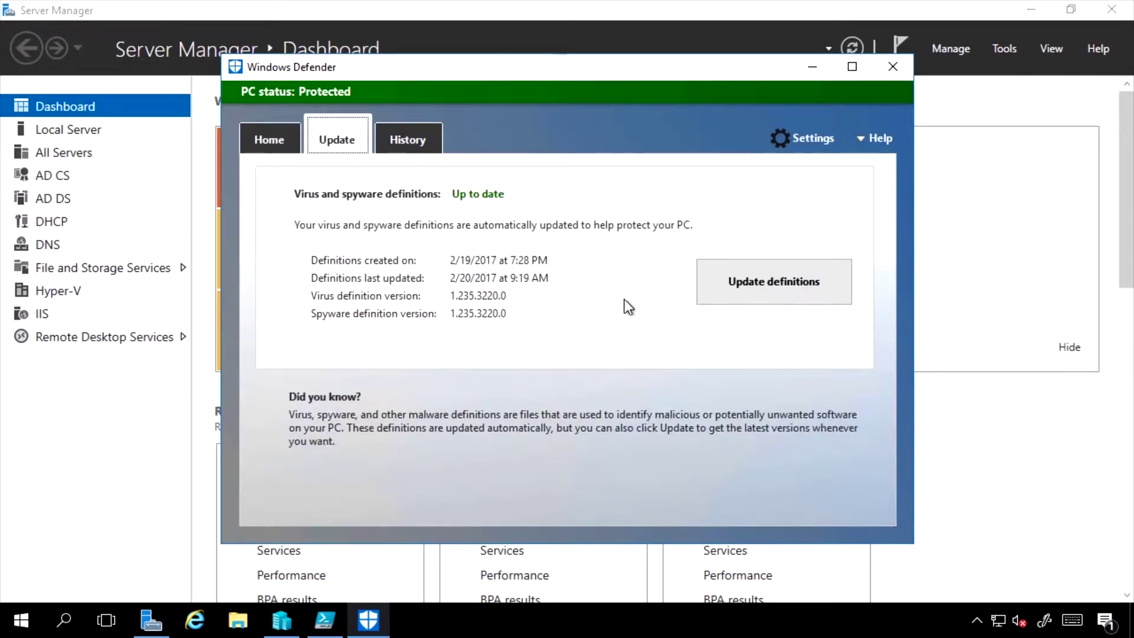
click(413, 146)
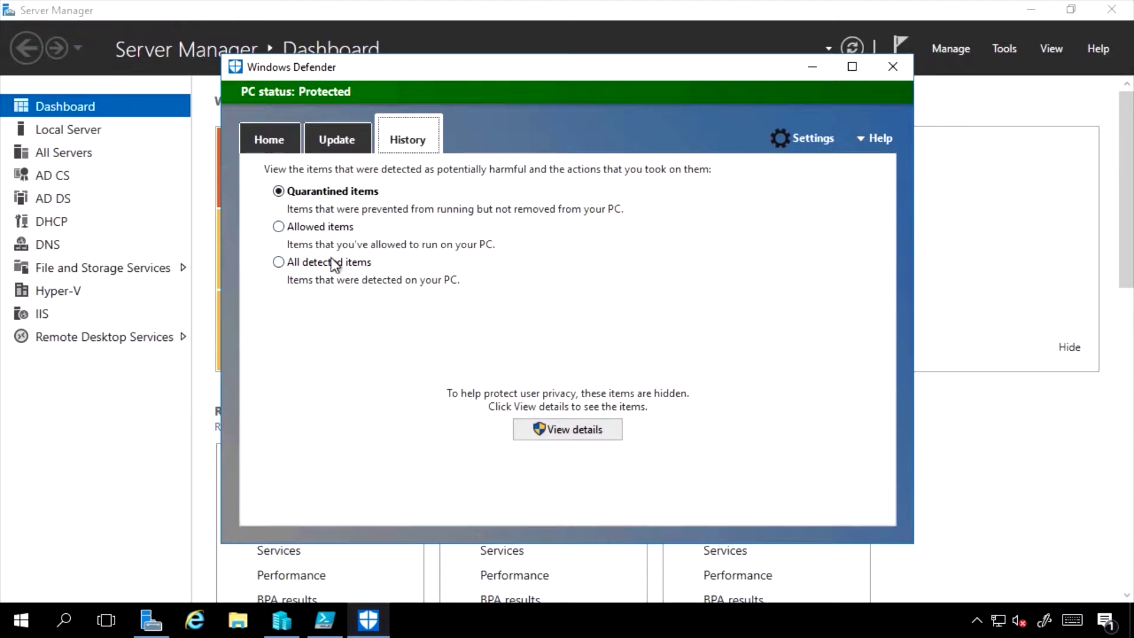
click(270, 141)
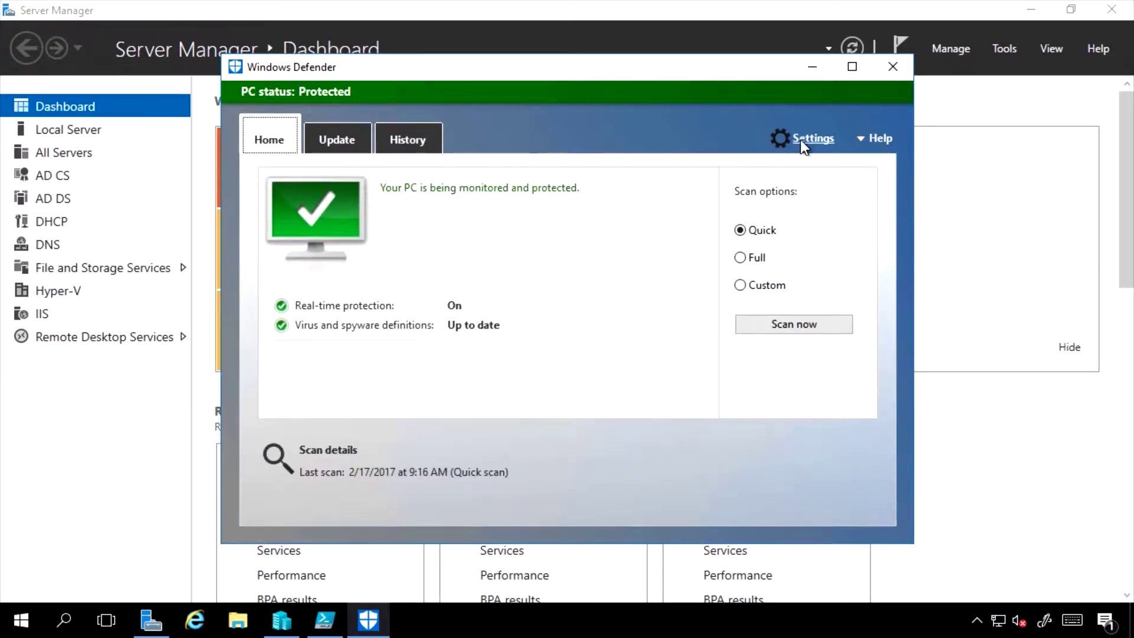
View the Add an exclusion options under Exclusions in Windows Defender settings, then go back
click(803, 141)
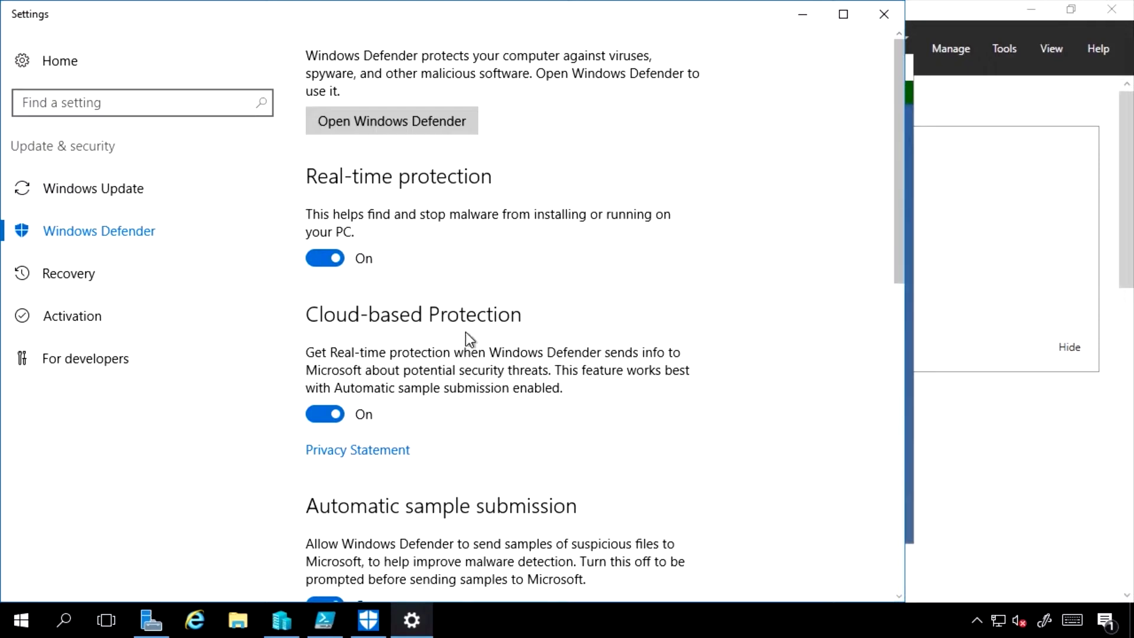
scroll(394, 375, down, 5)
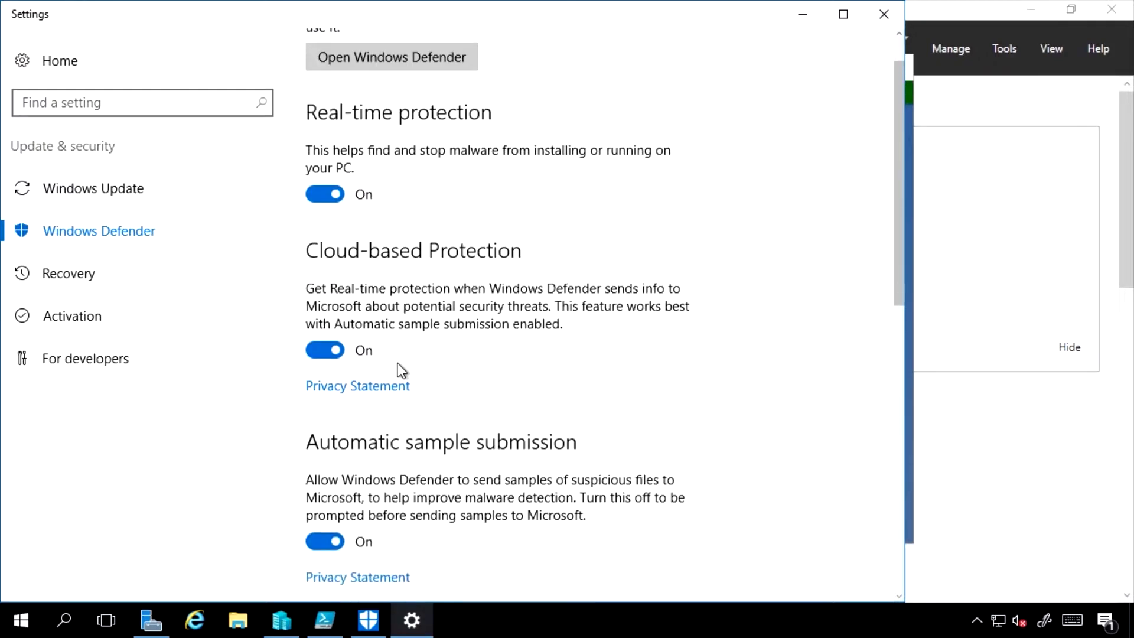
scroll(444, 319, down, 4)
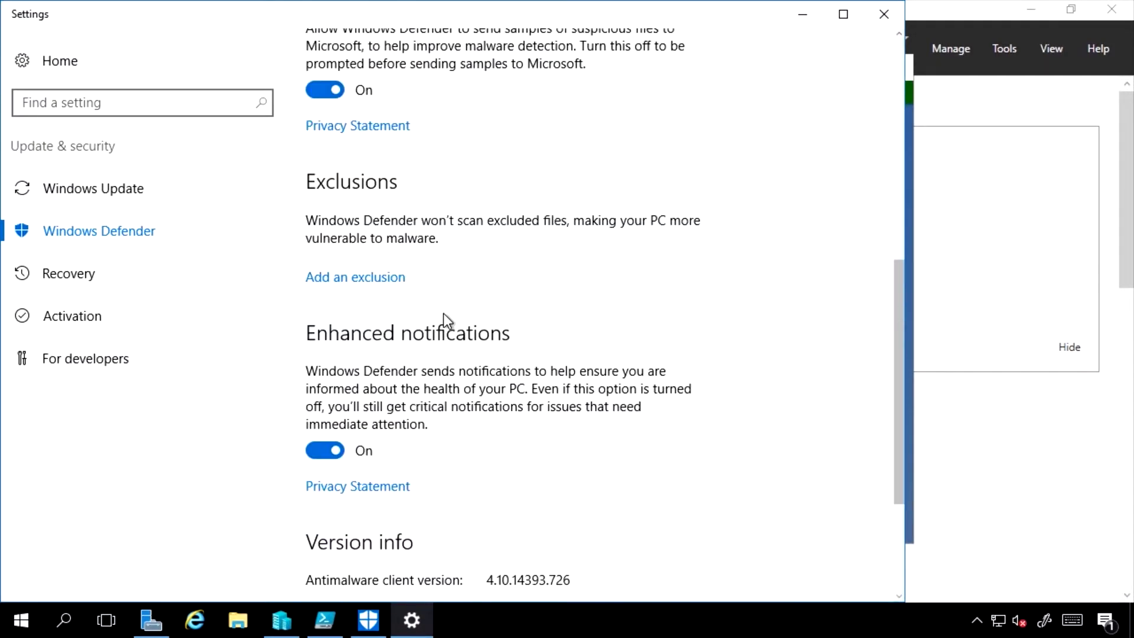
click(371, 279)
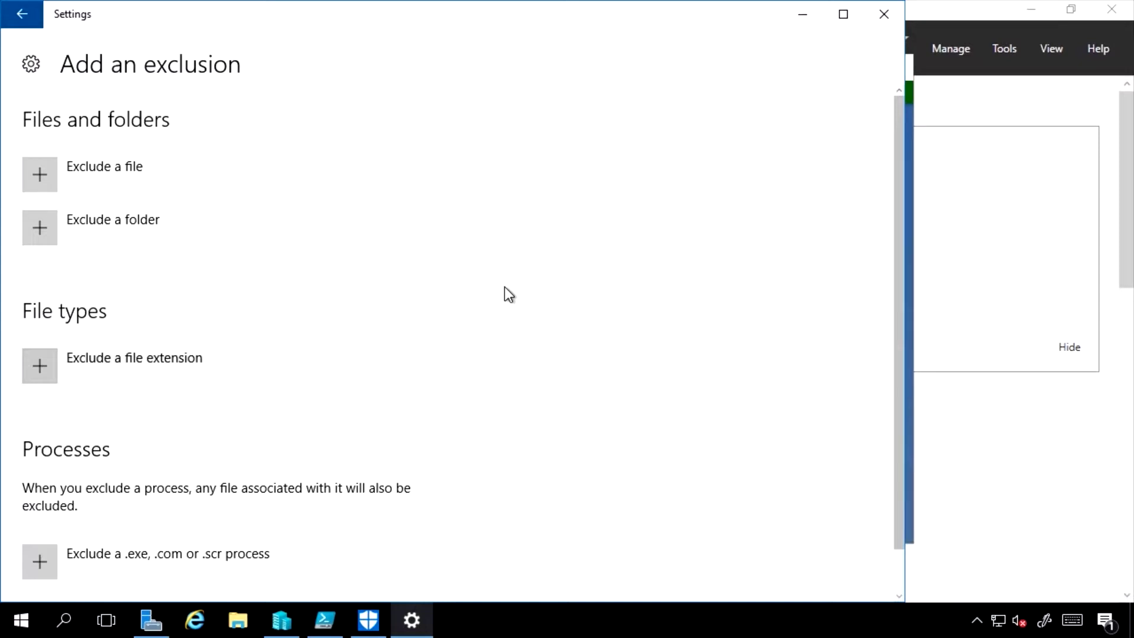
click(22, 17)
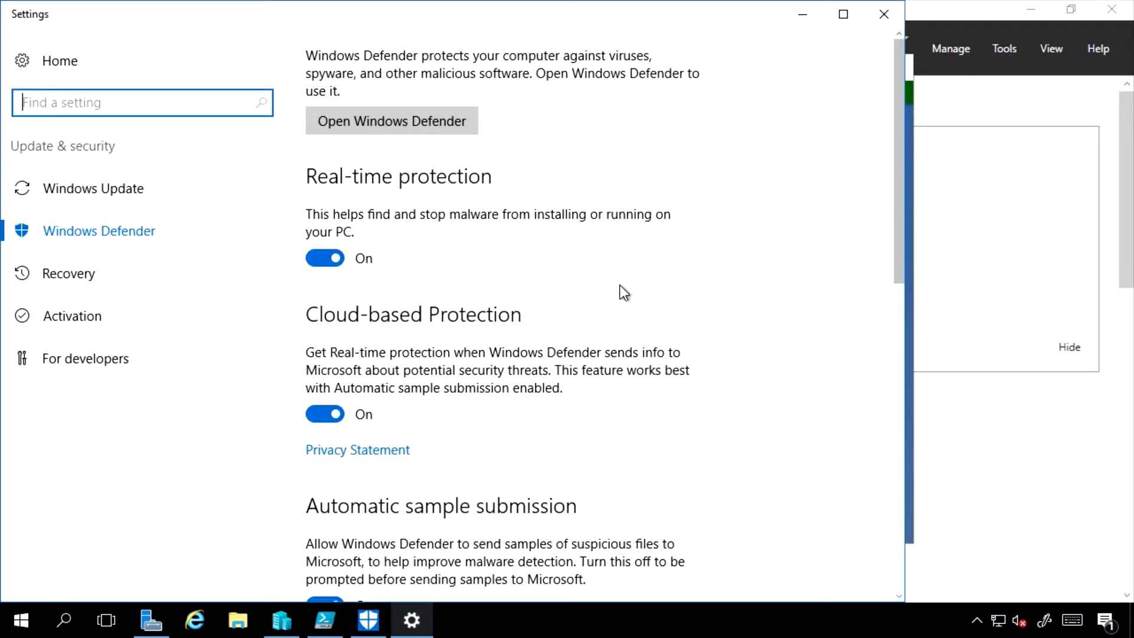
Close the Windows Defender settings window
click(884, 14)
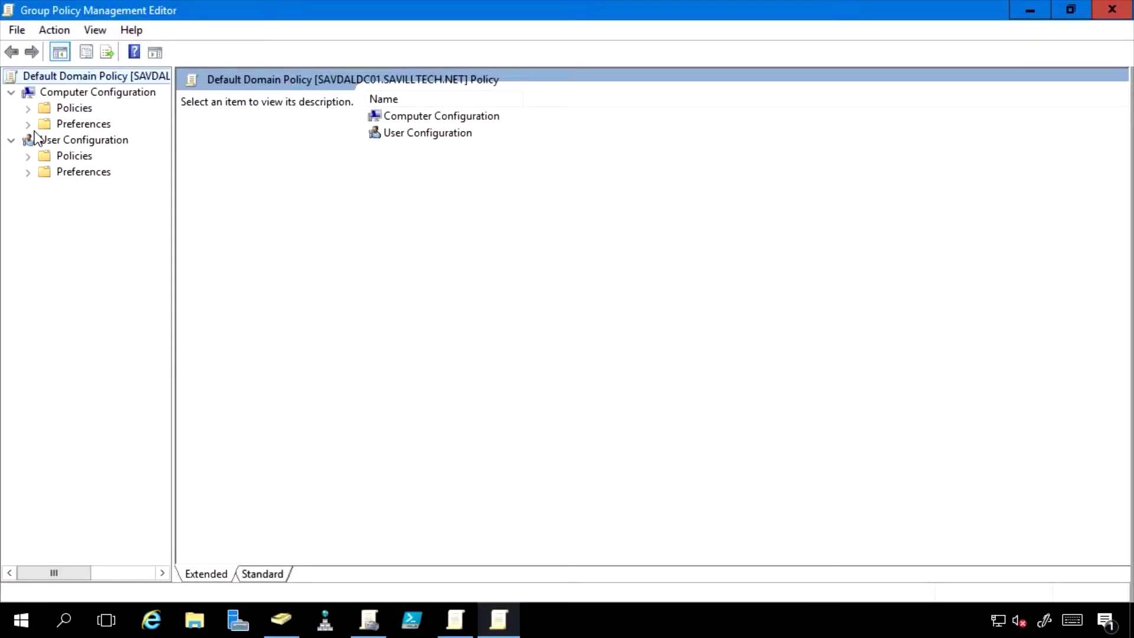
Navigate Computer Configuration > Windows Components > Windows Defender, widen the tree, and open Exclusions
click(28, 109)
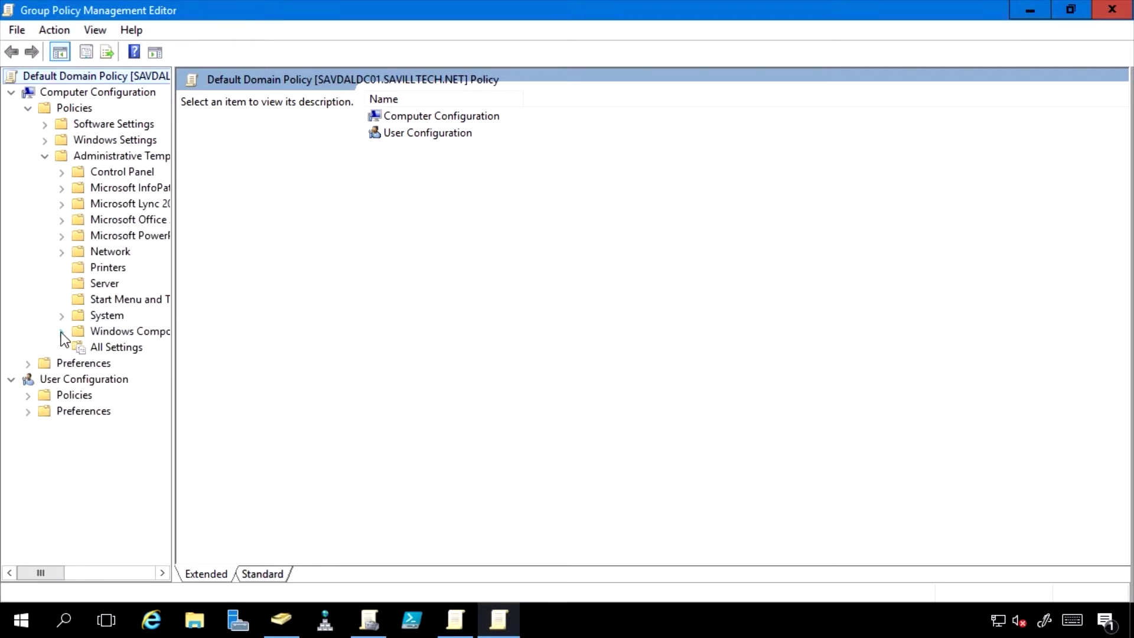
click(61, 332)
drag(173, 358, 303, 357)
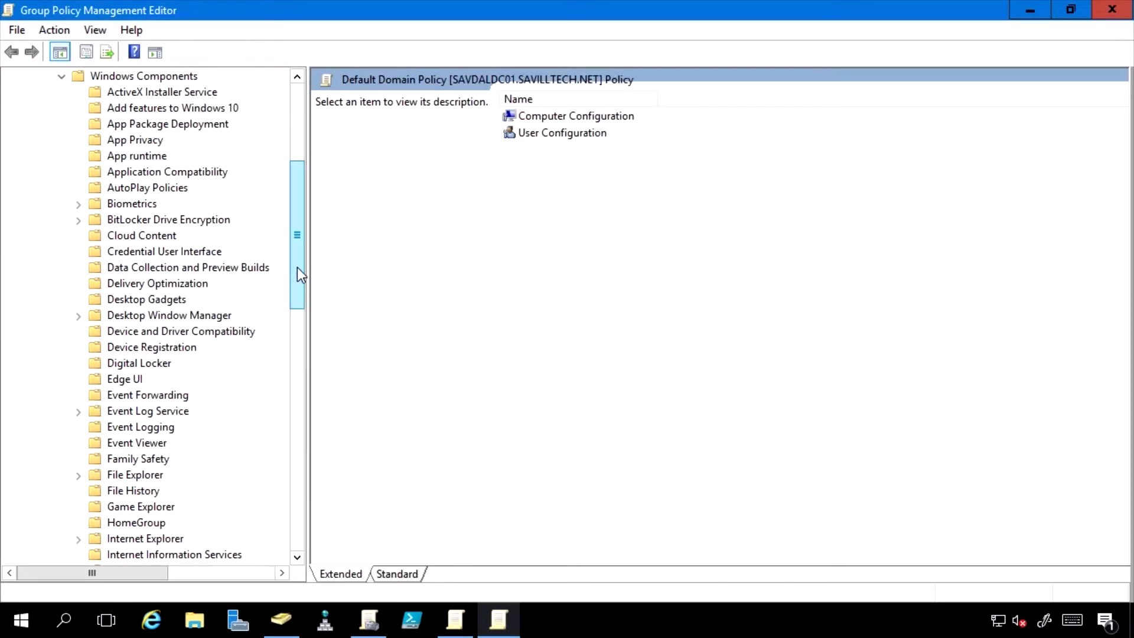
drag(297, 268, 291, 478)
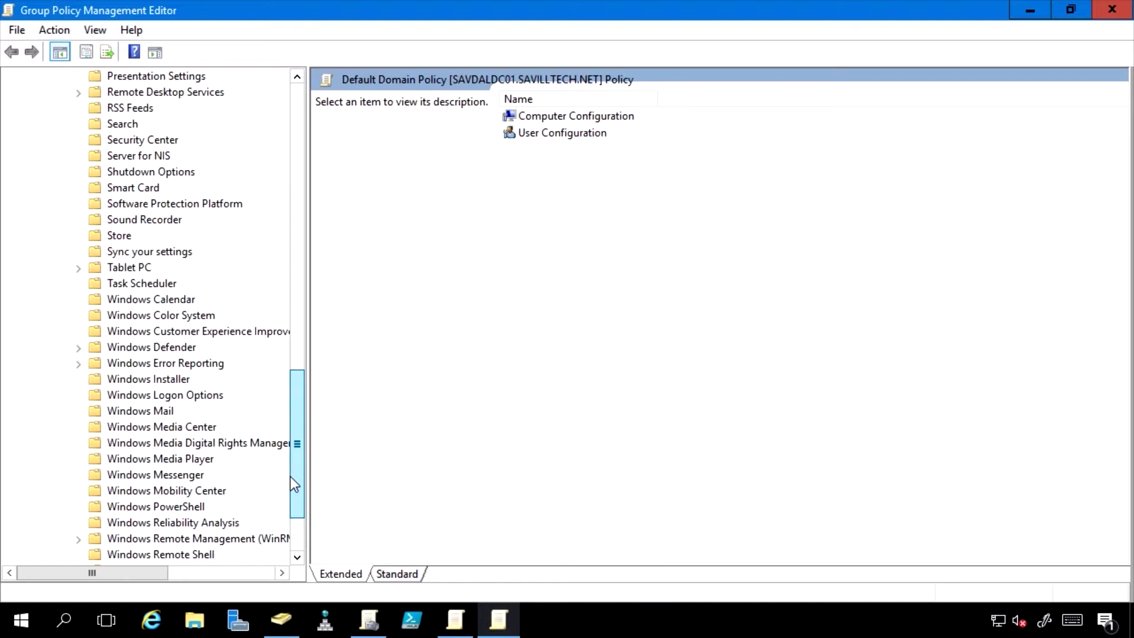
click(148, 348)
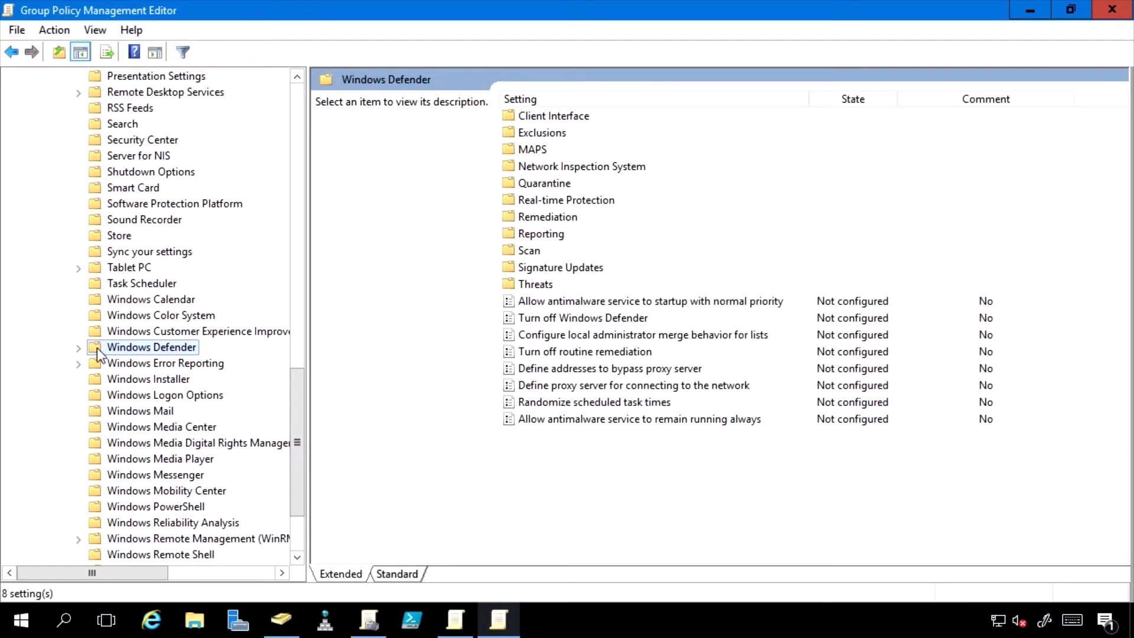
click(78, 348)
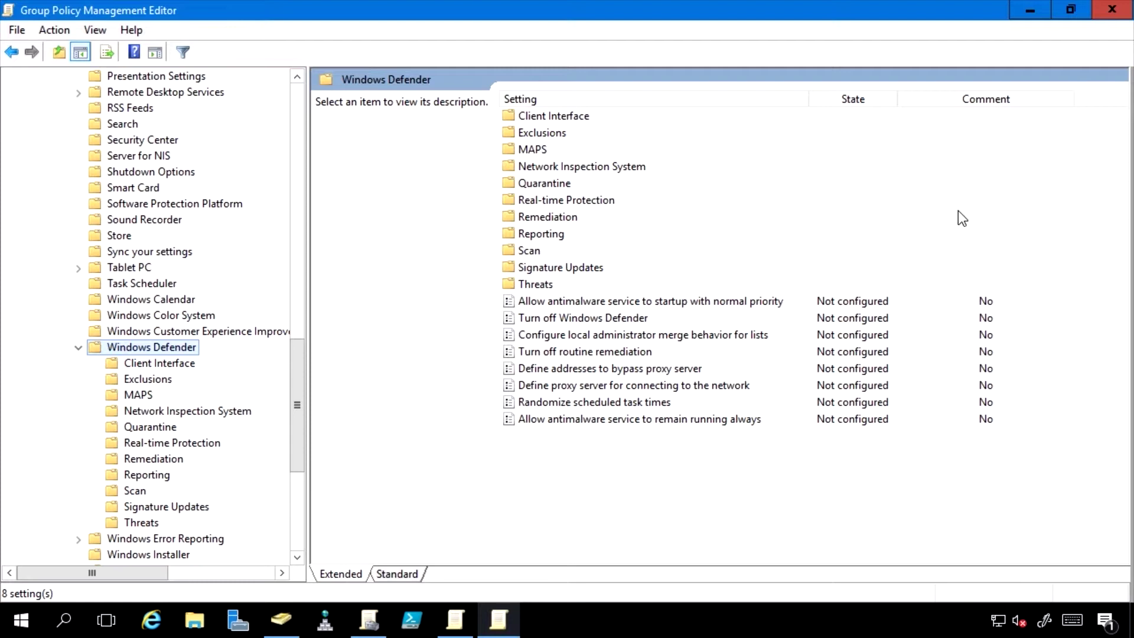
double_click(538, 133)
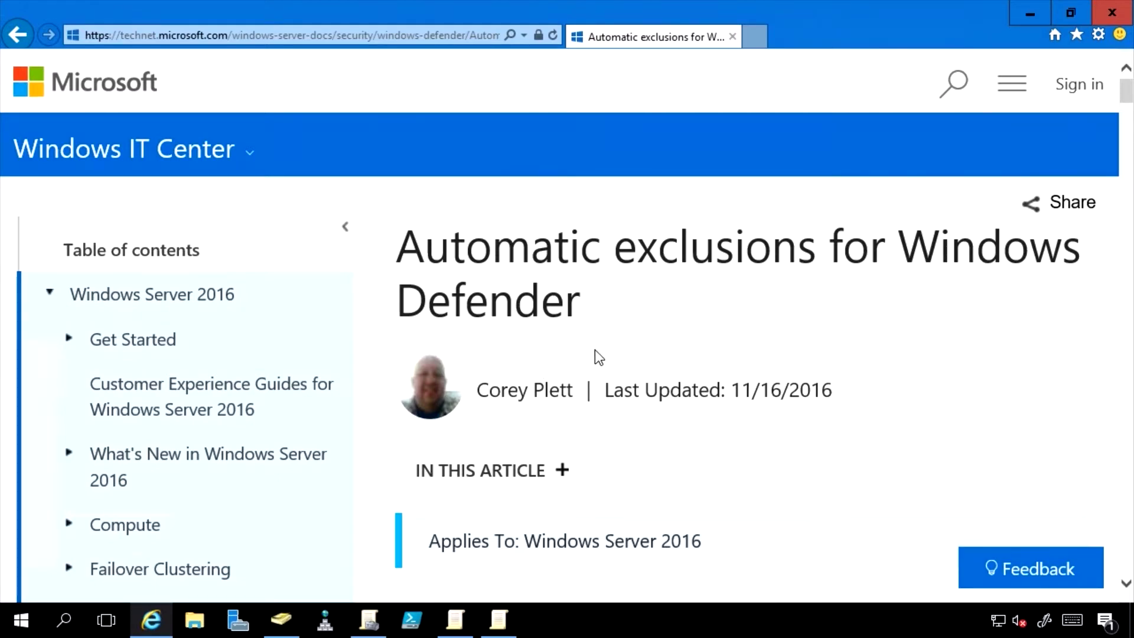
Scroll the automatic exclusions article down to the Hyper-V exclusions and SYSVOL files
scroll(683, 337, down, 15)
scroll(685, 339, down, 18)
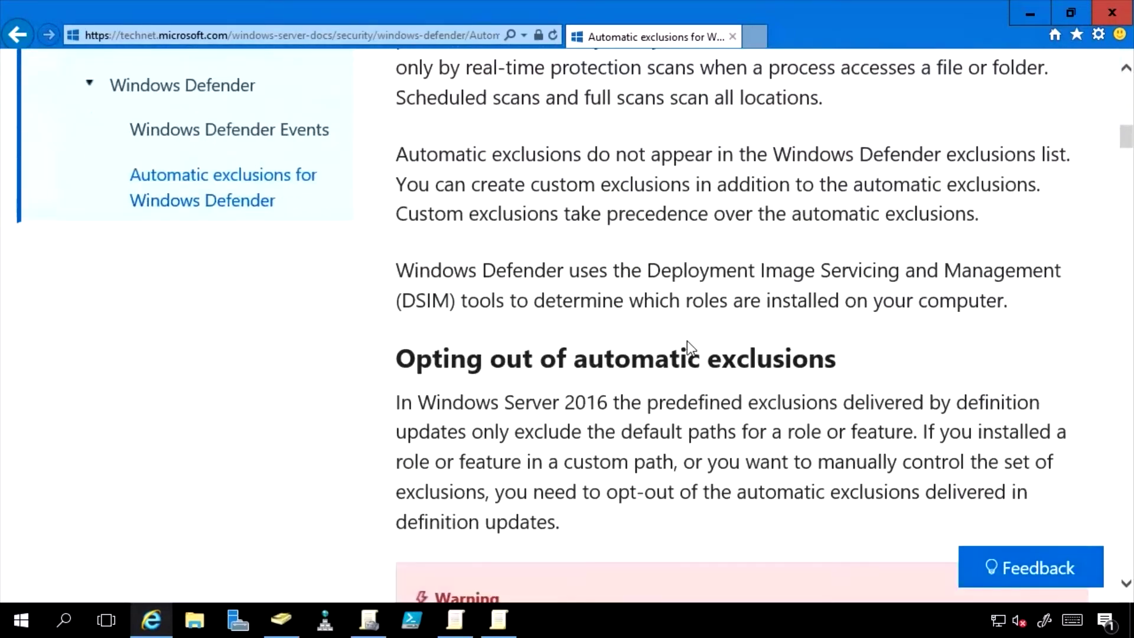
scroll(581, 271, down, 1)
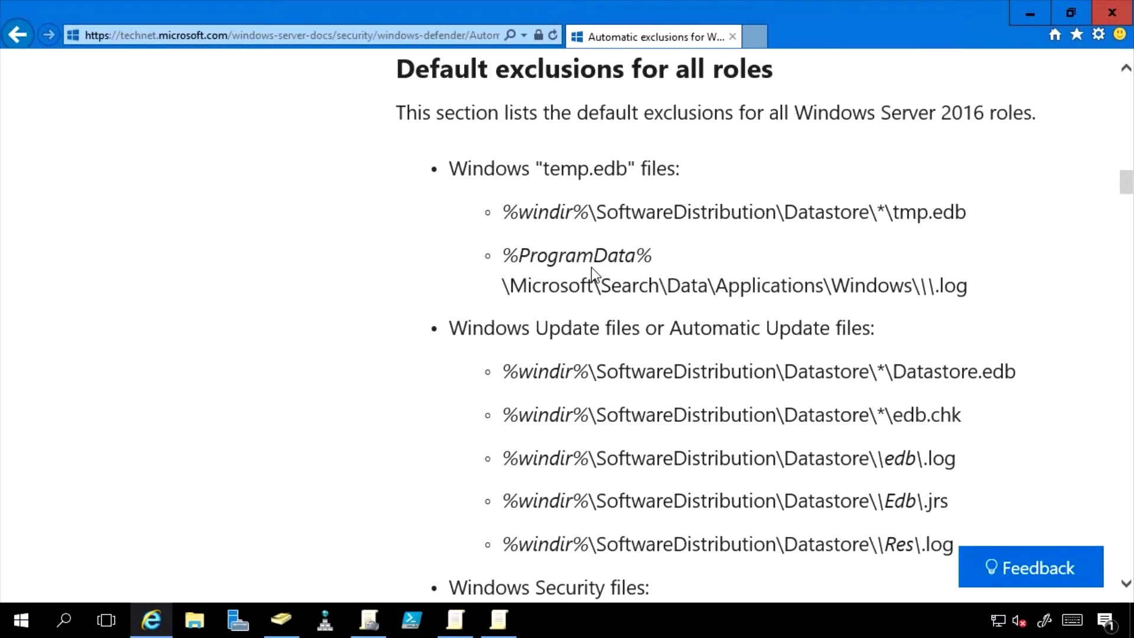
scroll(604, 195, down, 1)
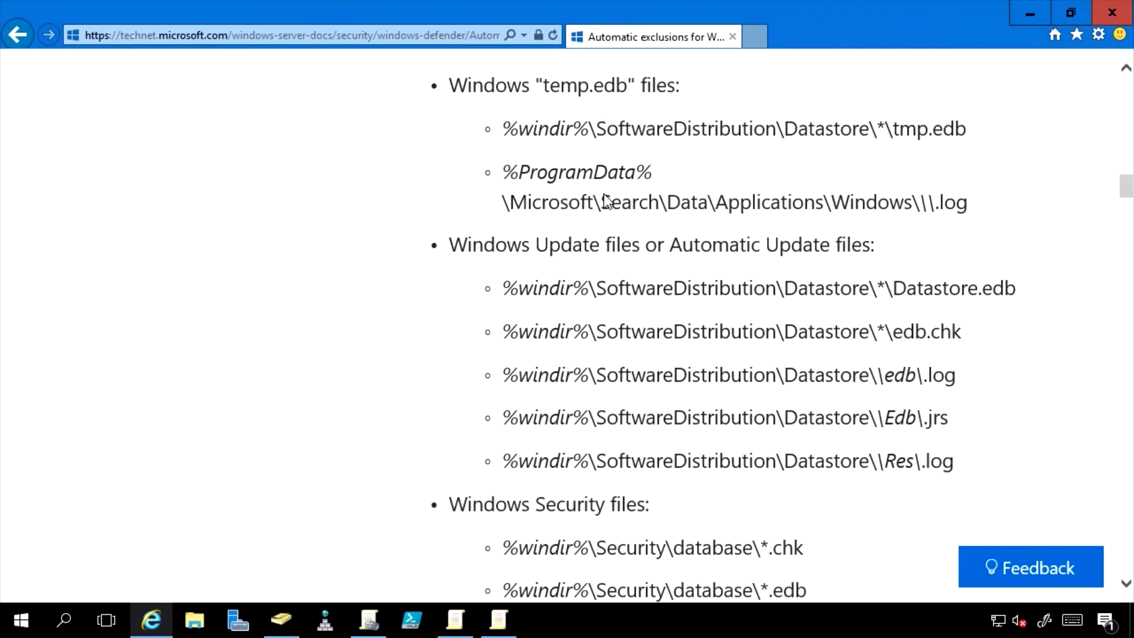
scroll(607, 198, down, 1)
scroll(608, 200, down, 8)
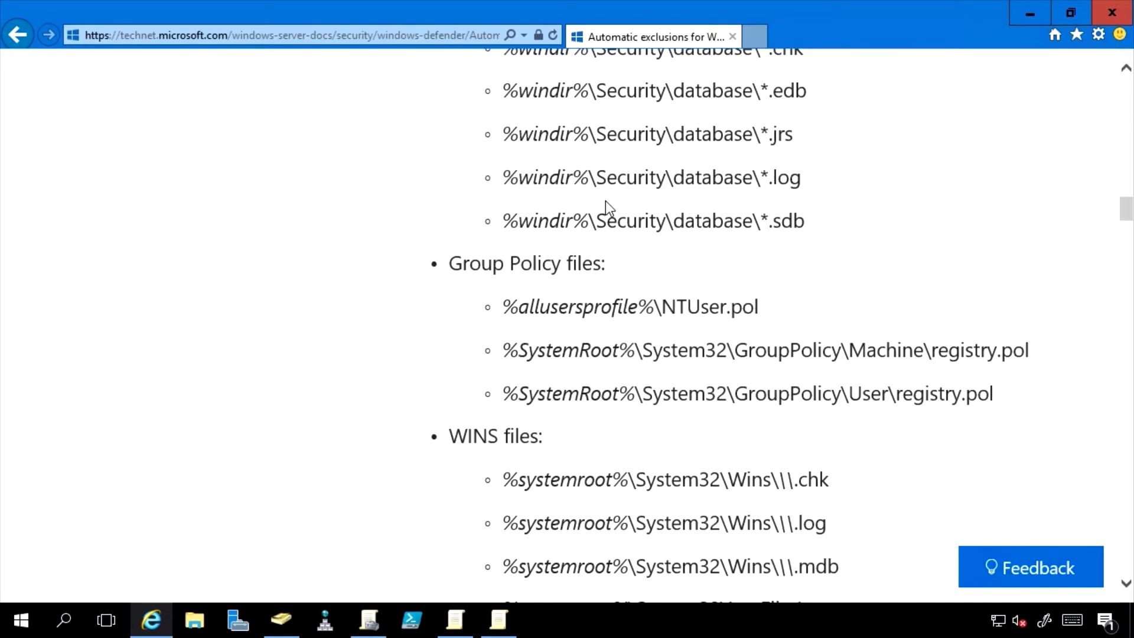
scroll(609, 200, down, 12)
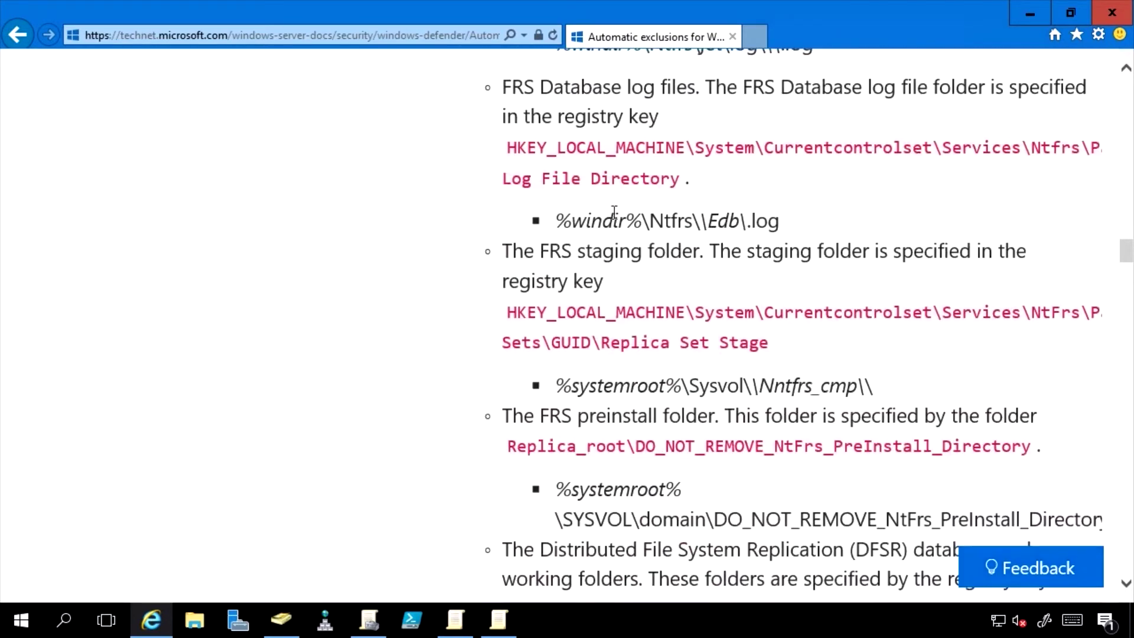
scroll(626, 251, down, 15)
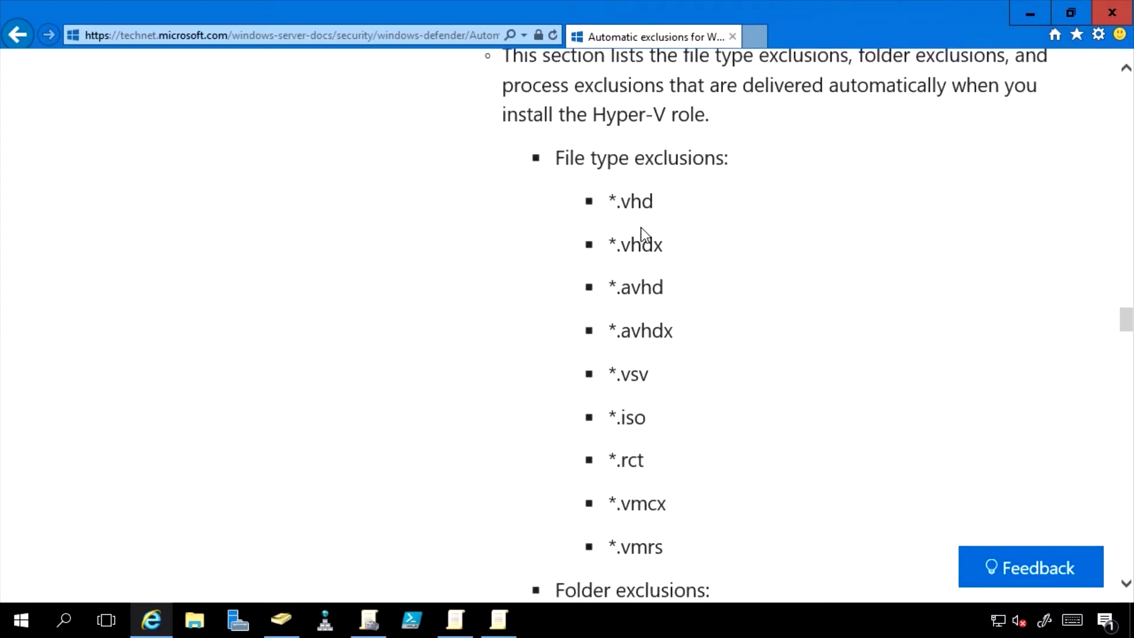
scroll(652, 183, down, 4)
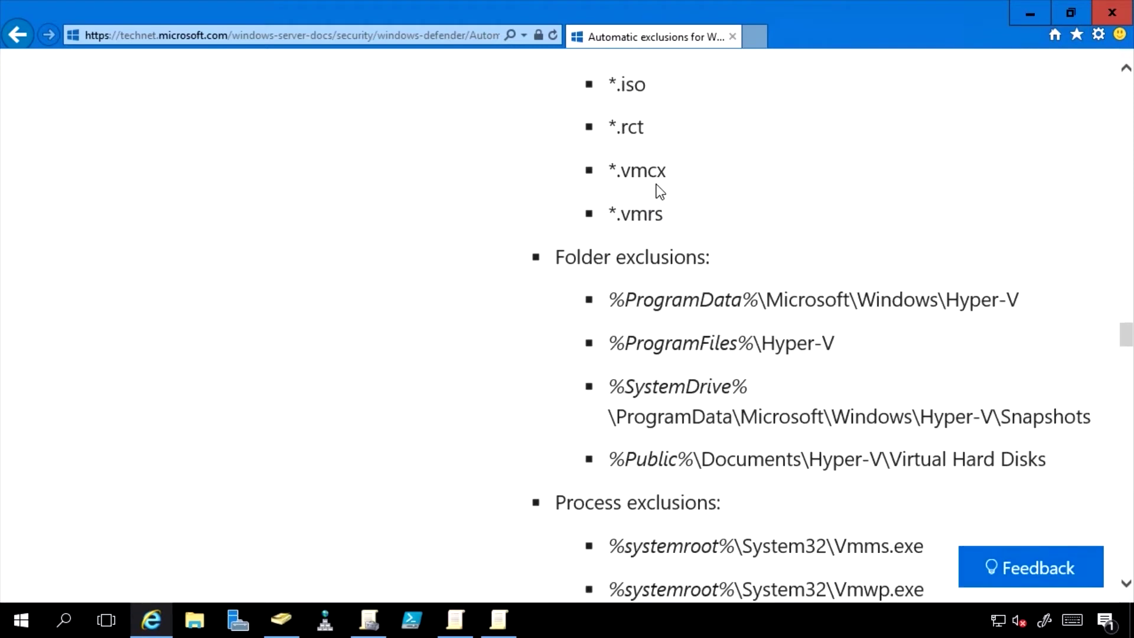
scroll(600, 303, down, 1)
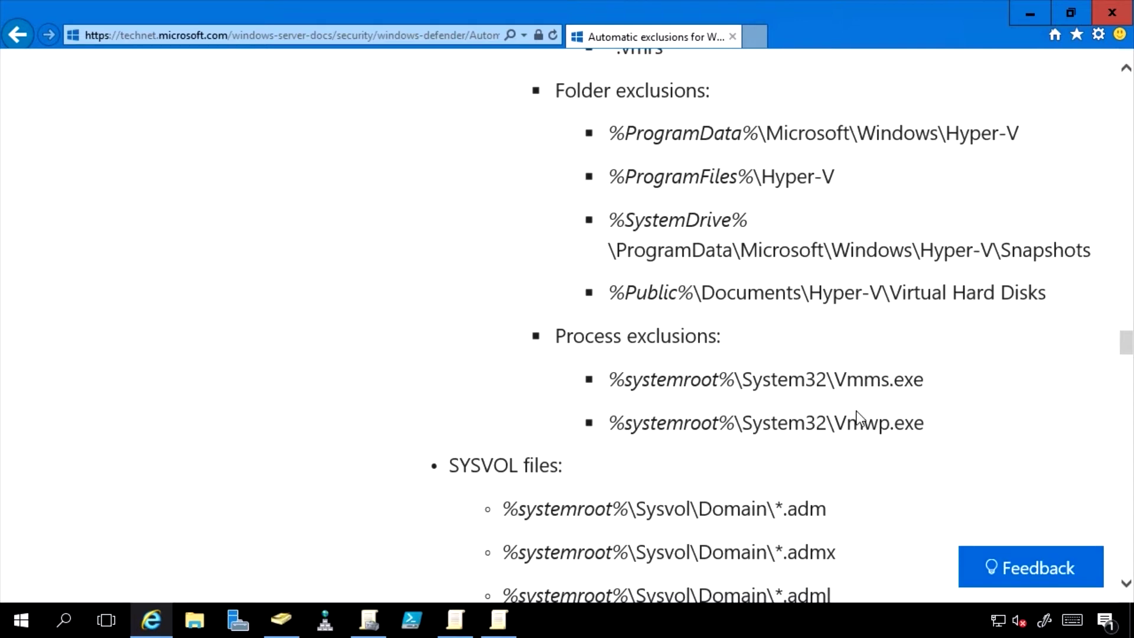
Back in Group Policy Management Editor, view the MAPS, Network Inspection System and Quarantine settings
click(497, 629)
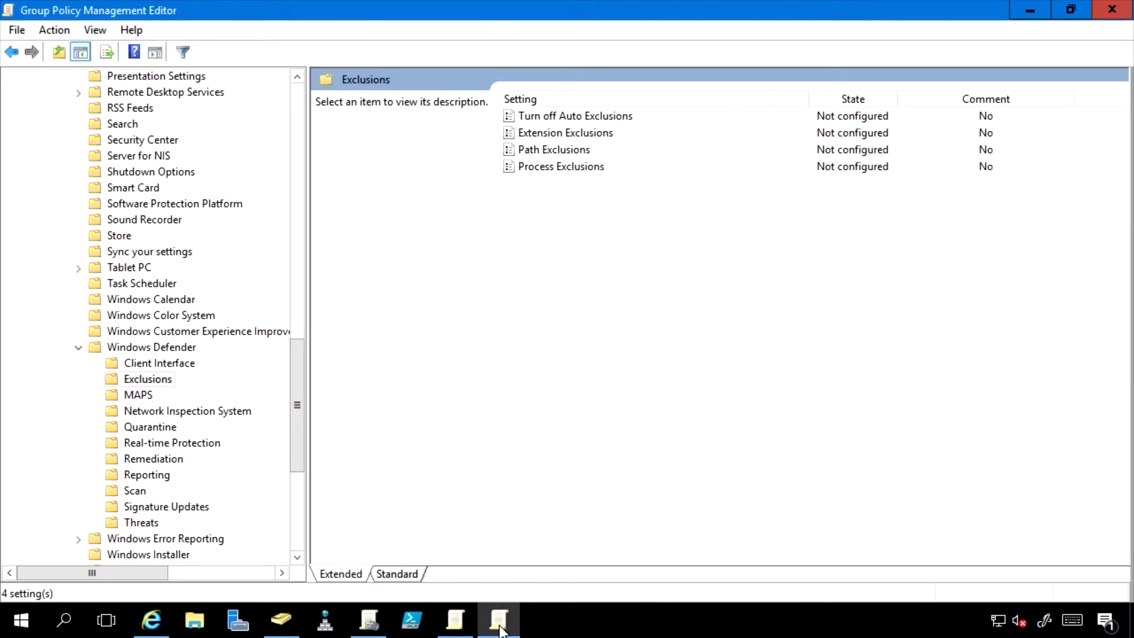
click(153, 396)
click(178, 410)
click(155, 428)
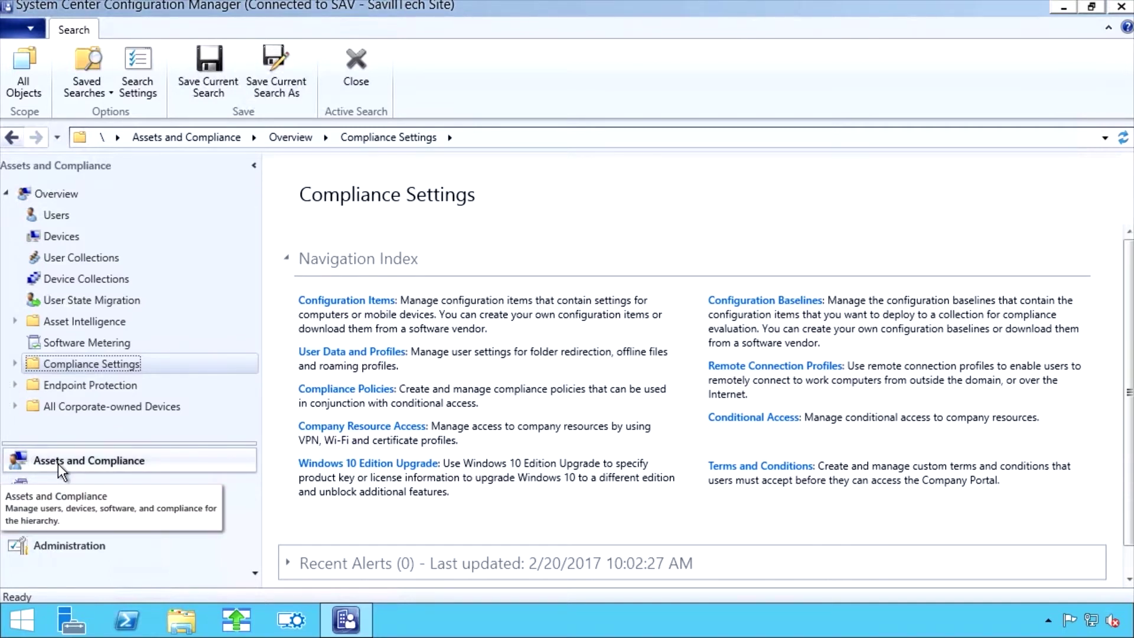
List Endpoint Protection's antimalware policies, select Hyper-V Host, and cancel an import attempt
click(13, 384)
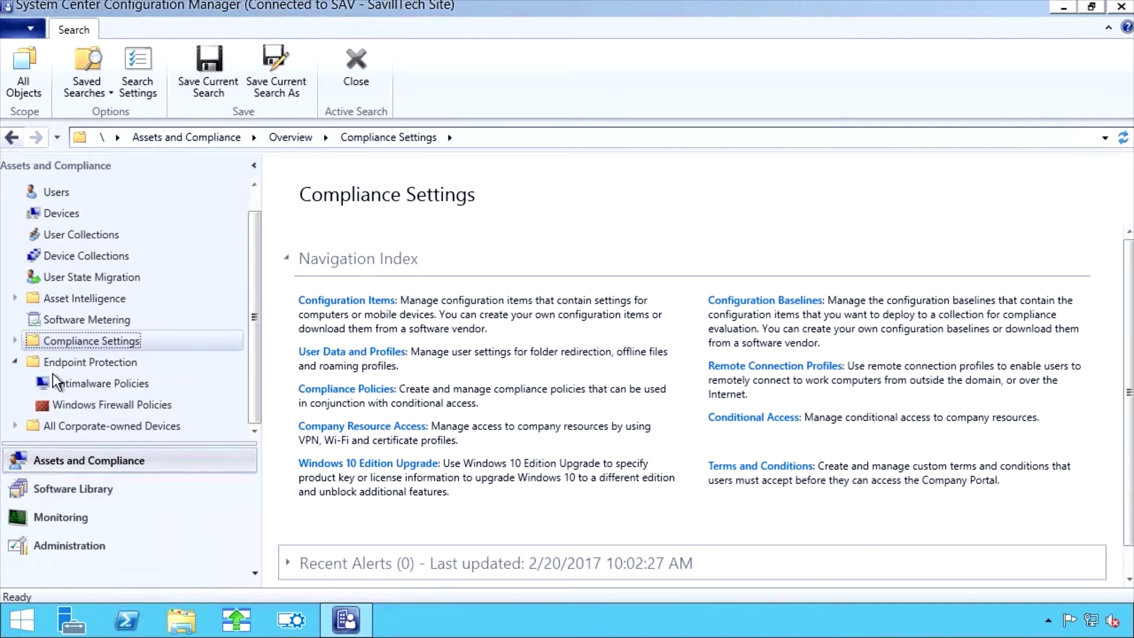
click(118, 383)
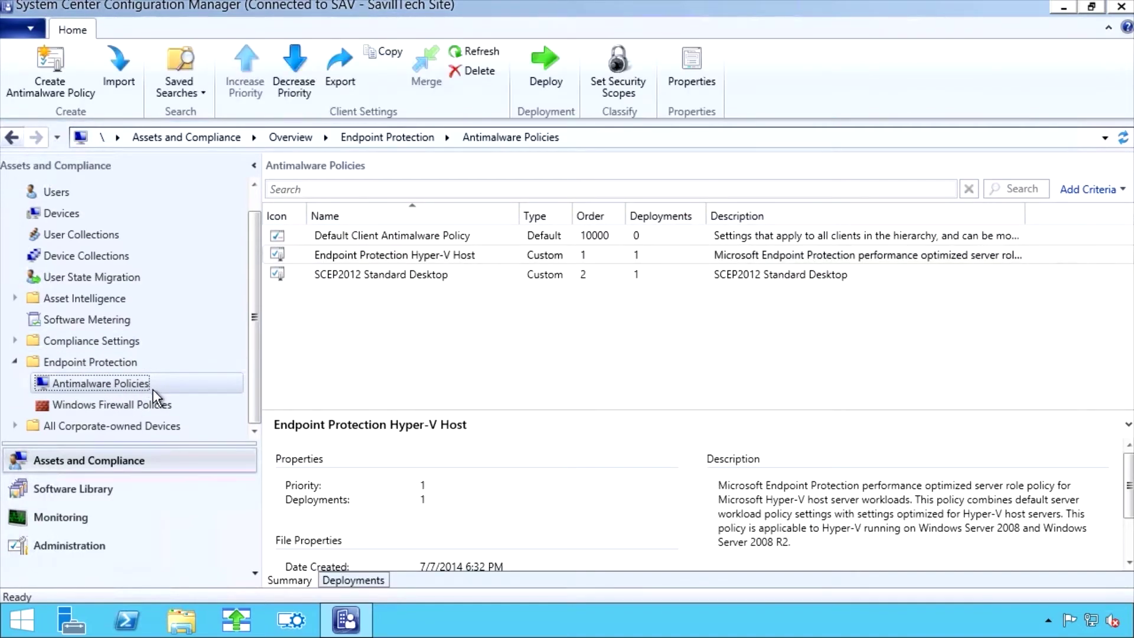
click(342, 254)
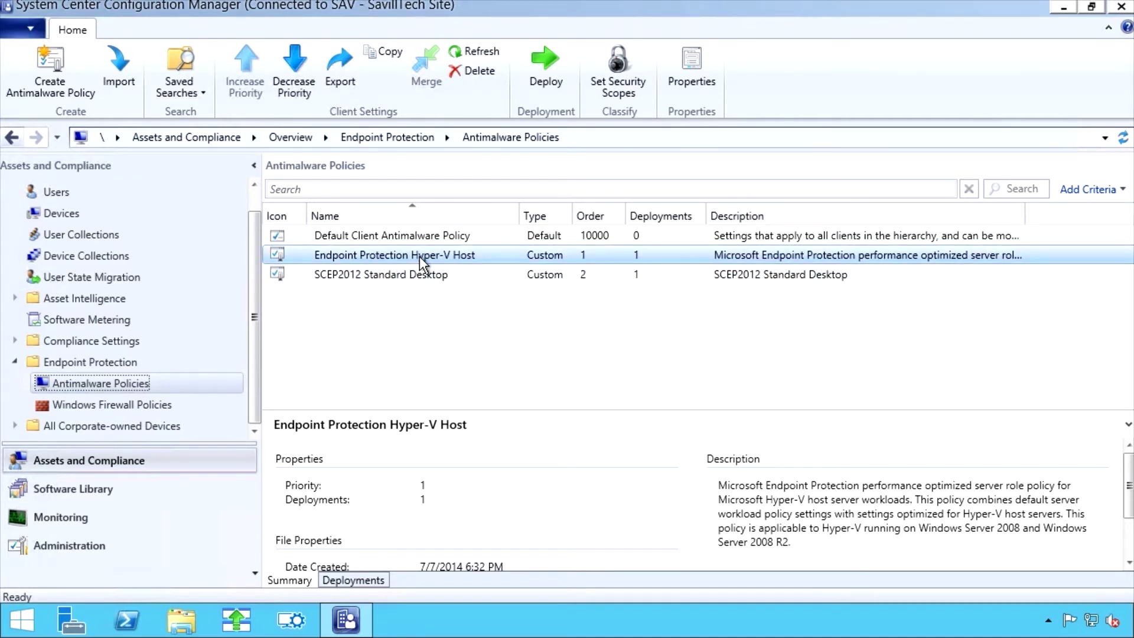
click(116, 73)
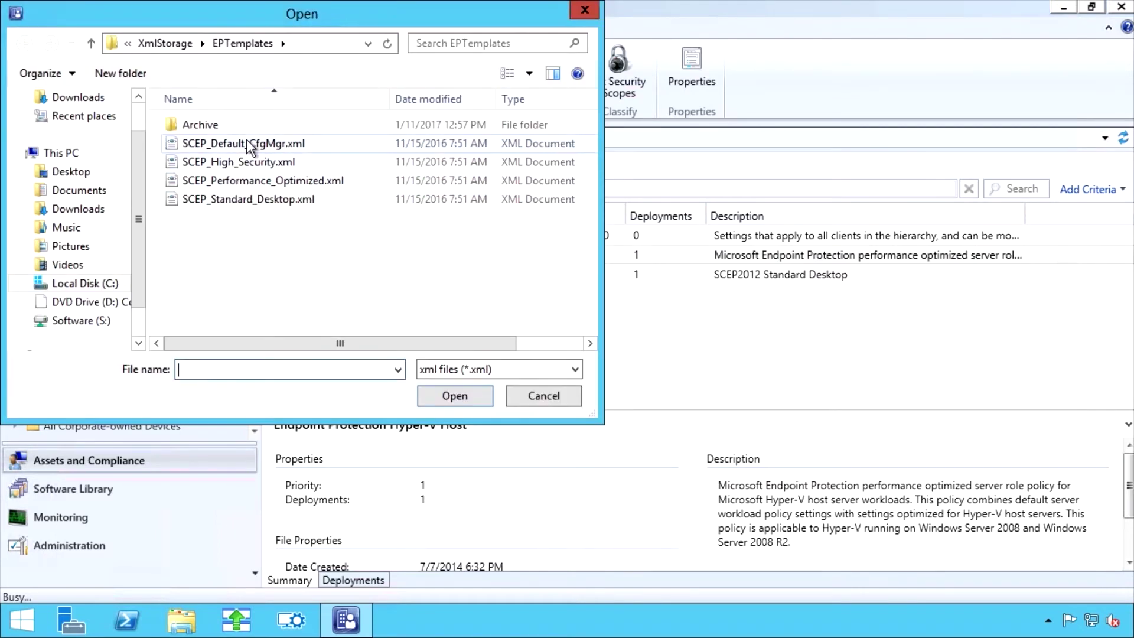
click(552, 395)
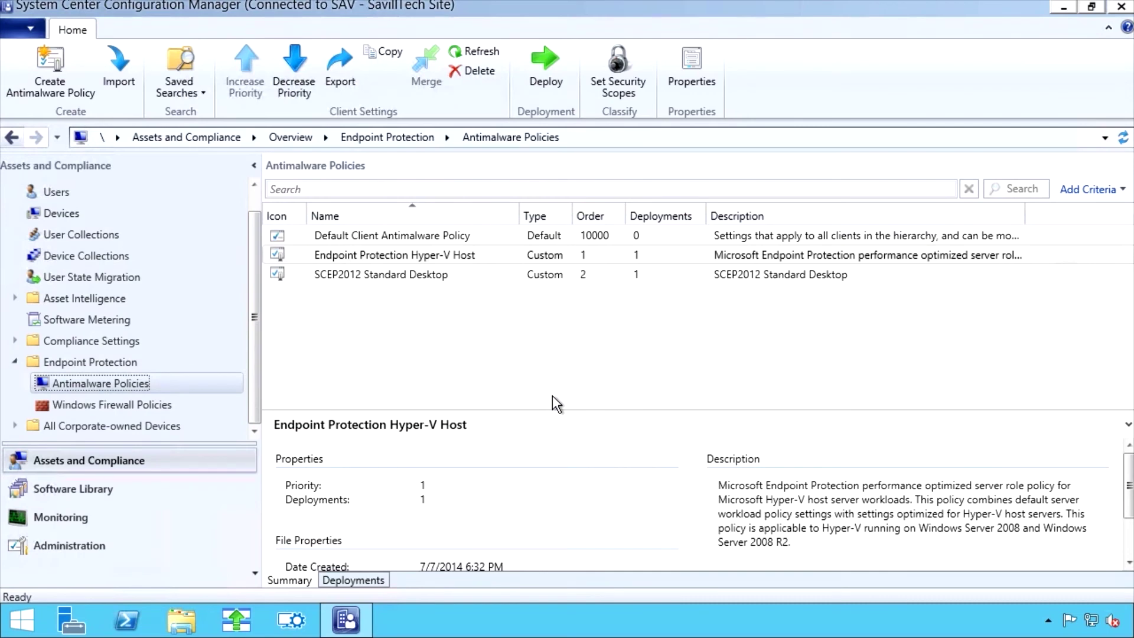